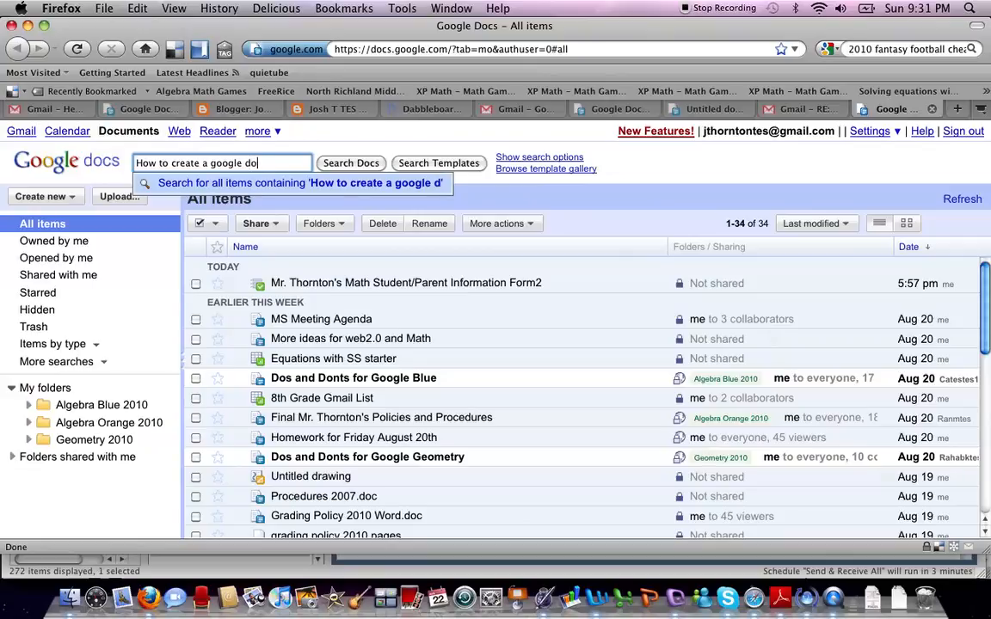
Step: Dismiss the search suggestions and show the Create new item types in the document list
{"action": "left_click", "coordinate": [321, 144]}
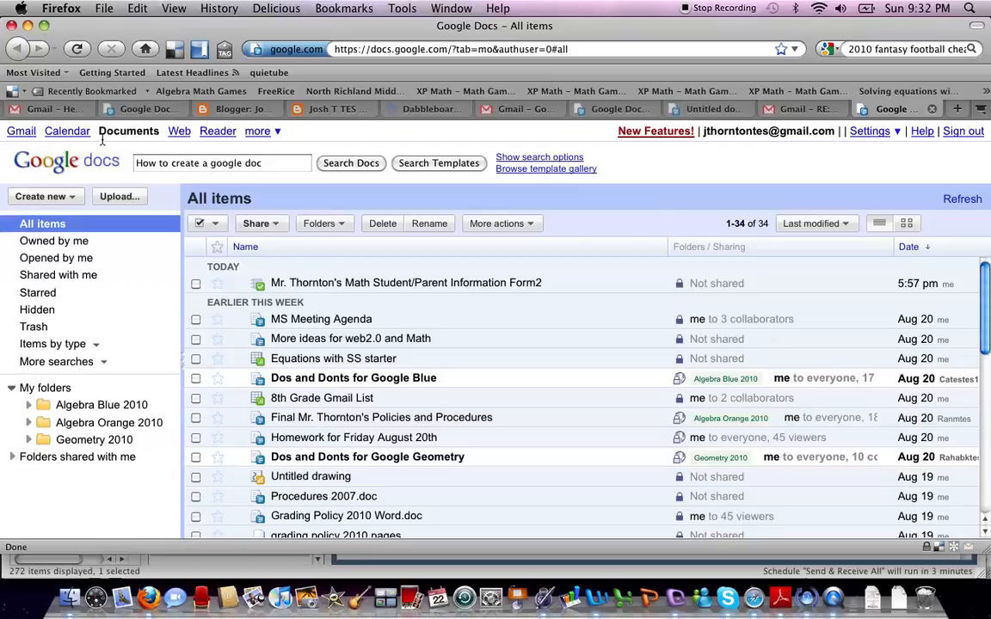
{"action": "left_click", "coordinate": [73, 197]}
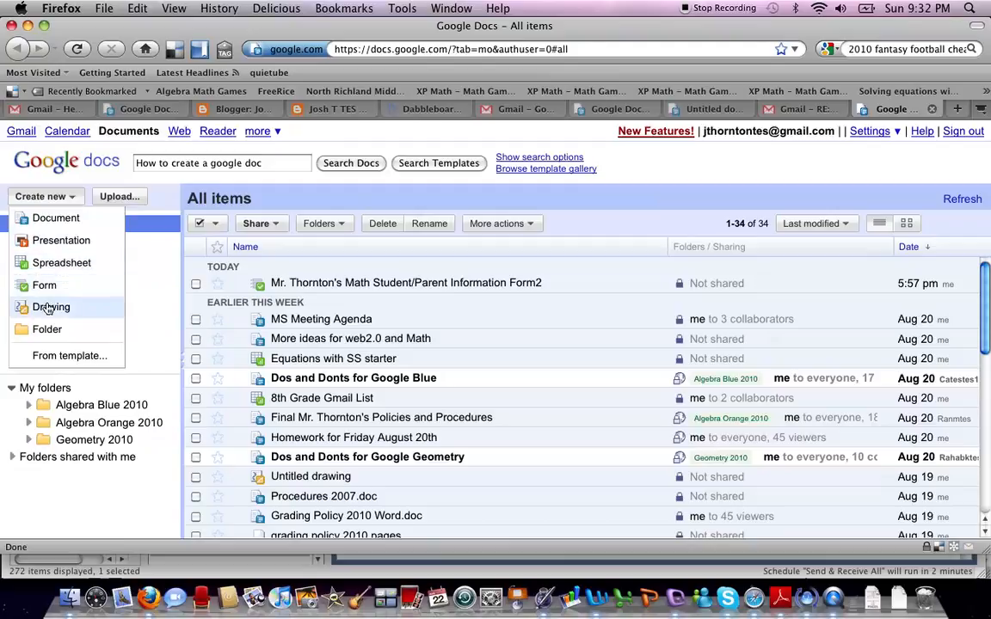
Step: Create a new blank Google Docs document from the Create new menu
{"action": "left_click", "coordinate": [55, 221]}
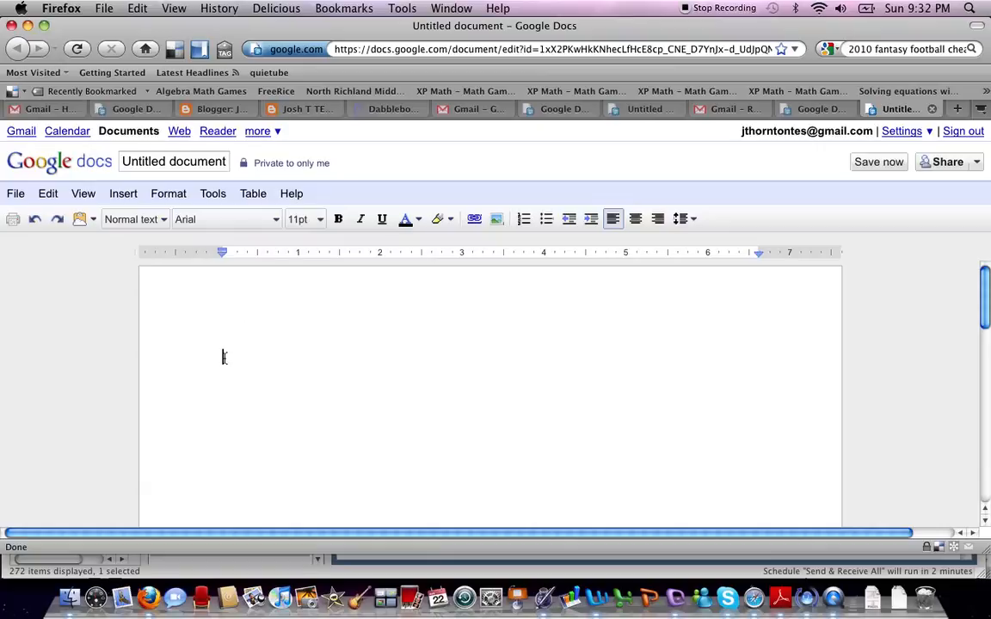
Step: Type the heading 'Chapter 1 Vocabulary' and below it 'Coefficient: Define it and give an example'
{"action": "type", "text": "Chapter "}
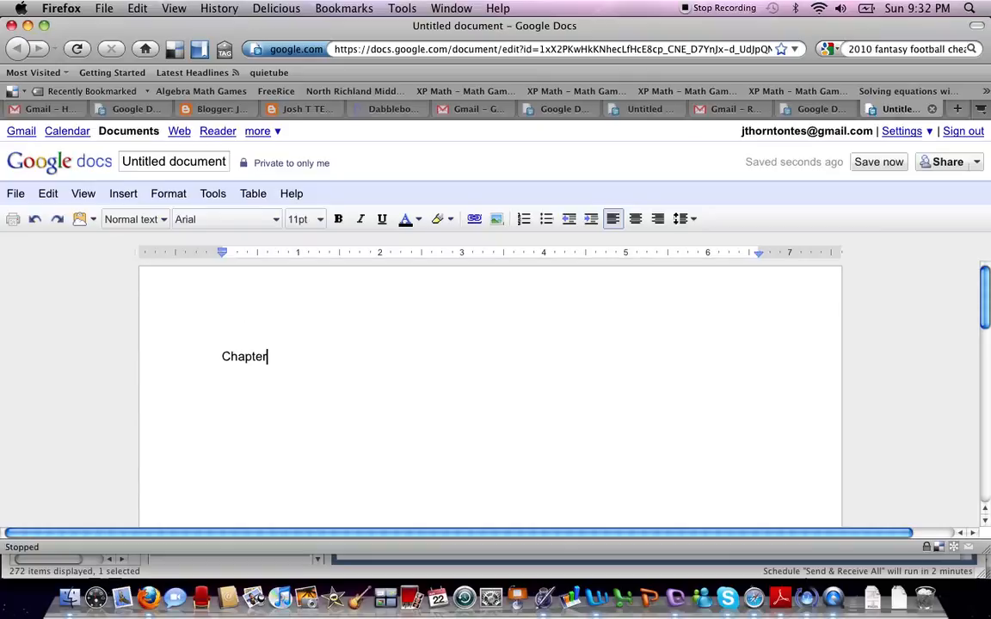
{"action": "type", "text": "1"}
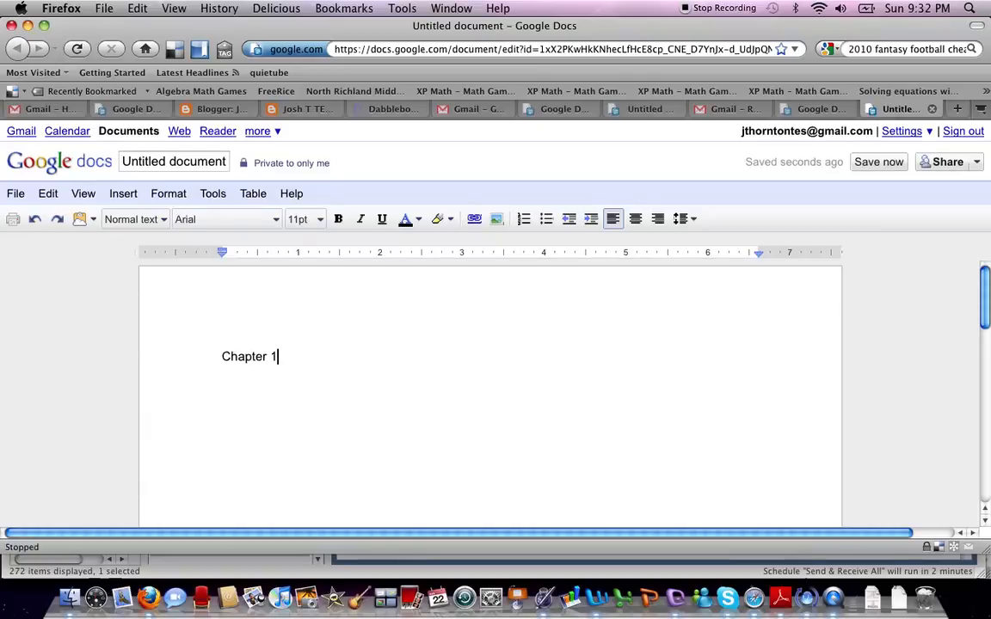
{"action": "type", "text": " Vocabulary"}
{"action": "key", "text": "Return"}
{"action": "key", "text": "Return"}
{"action": "type", "text": "C"}
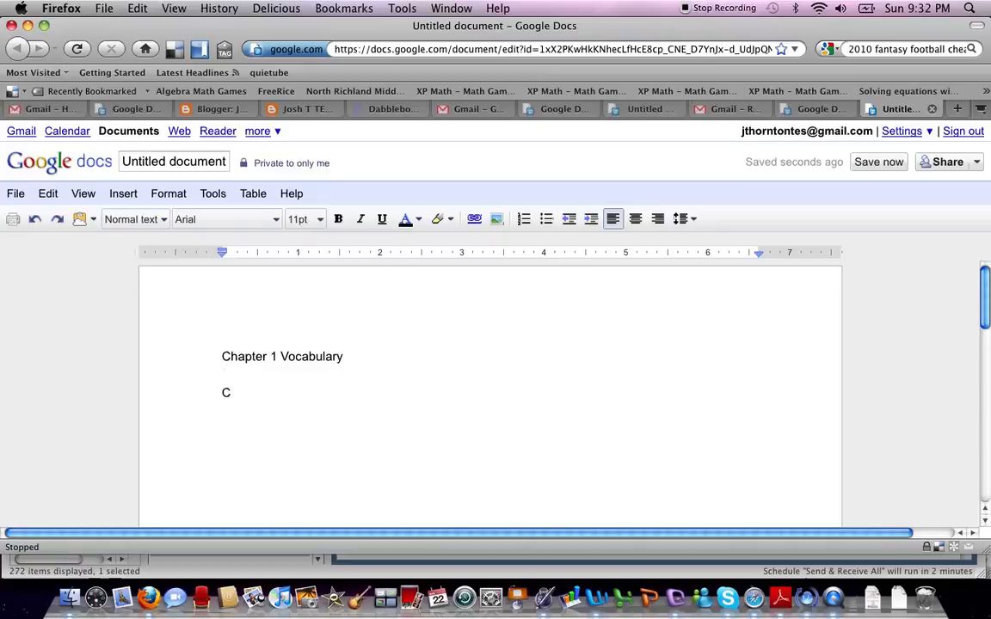
{"action": "type", "text": "oefficient:  "}
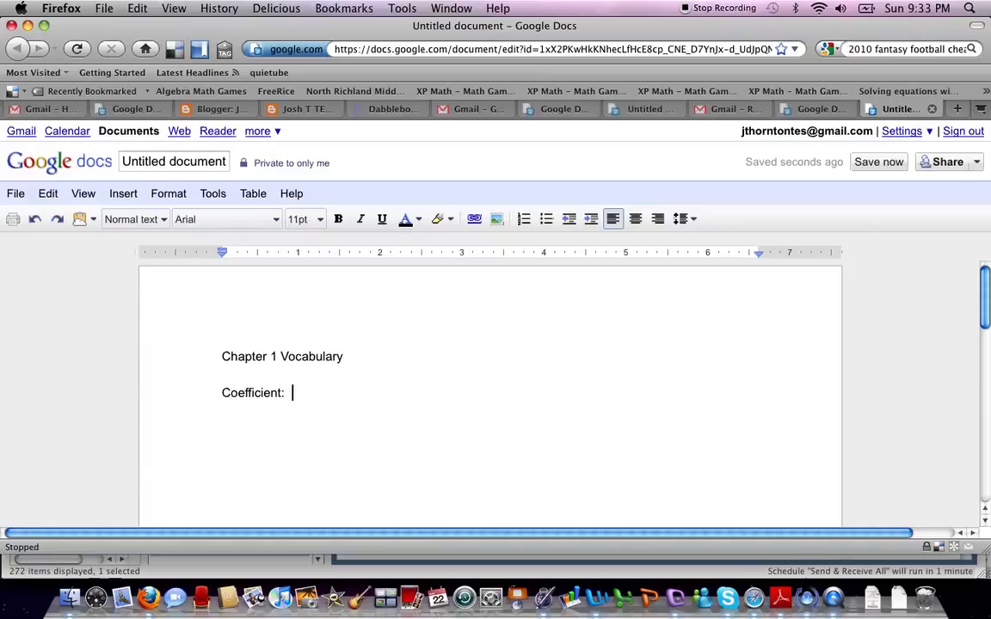
{"action": "type", "text": "Define it and give a"}
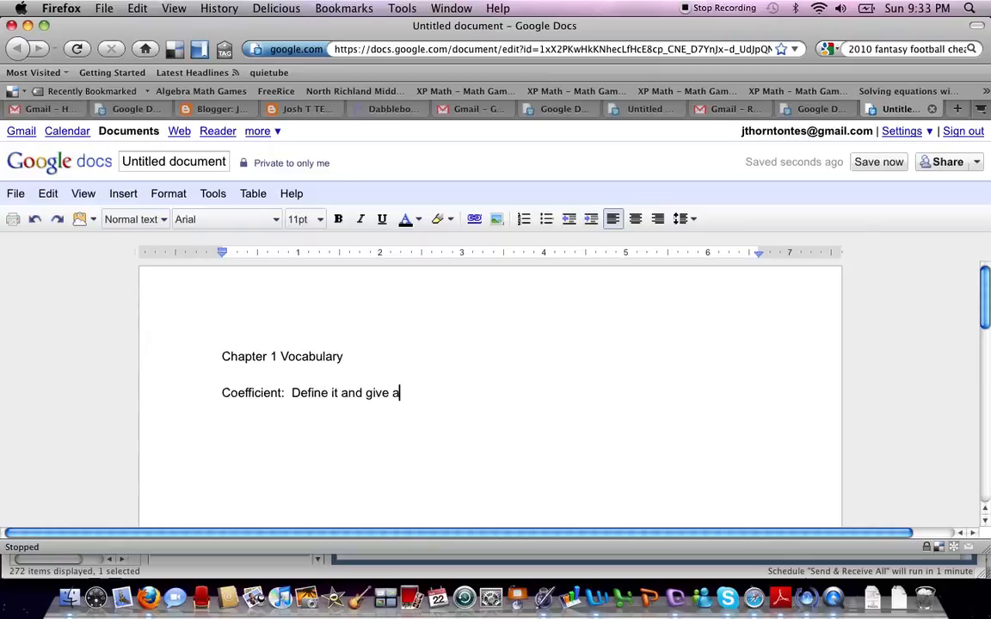
{"action": "type", "text": "n example"}
Step: Rename the untitled document to the author's name followed by 'Chapter 1 Vocab'
{"action": "left_click", "coordinate": [171, 164]}
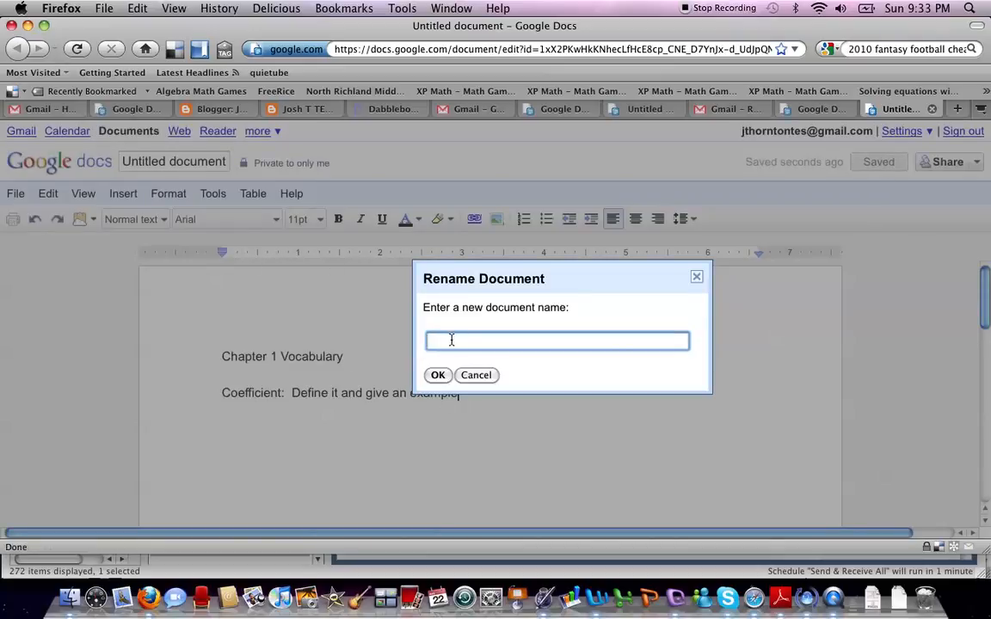
{"action": "type", "text": "Josht Chapter 1 Vocab"}
{"action": "left_click", "coordinate": [436, 376]}
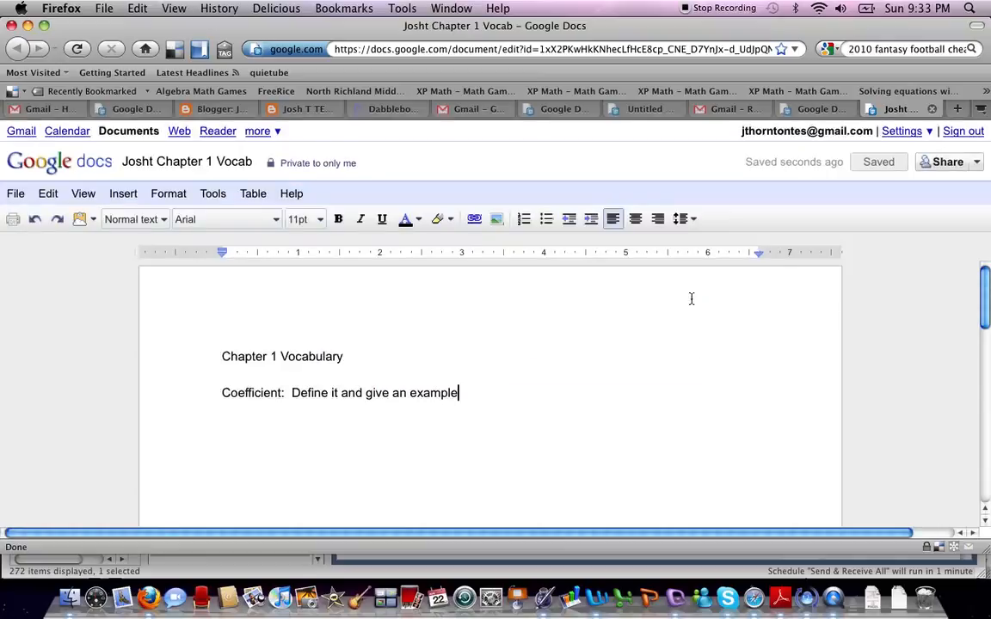
Step: Open Sharing settings and bring up the visibility choices for the currently Private document
{"action": "left_click", "coordinate": [976, 164]}
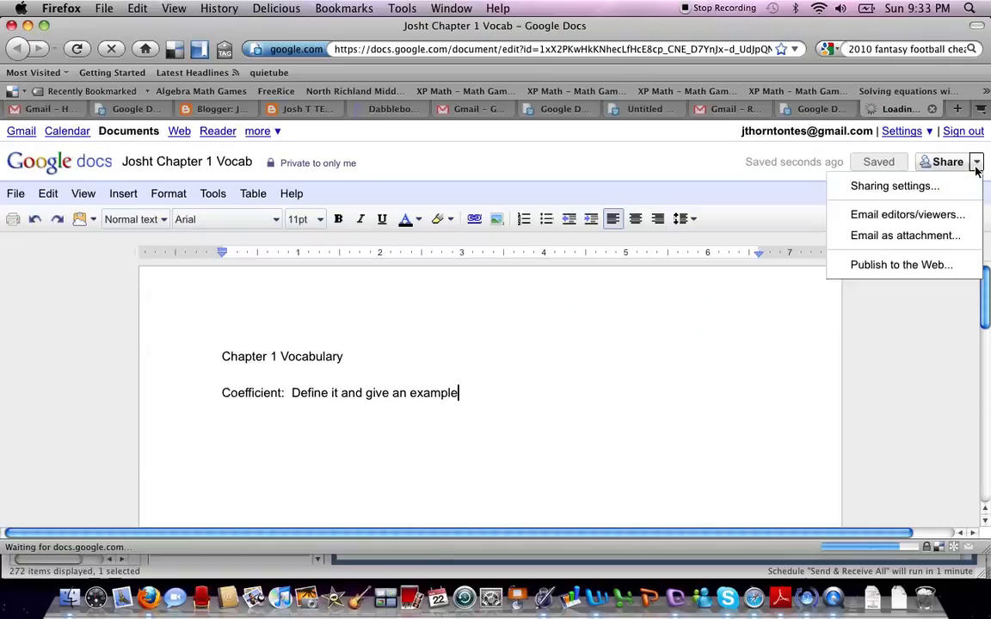
{"action": "left_click", "coordinate": [910, 187]}
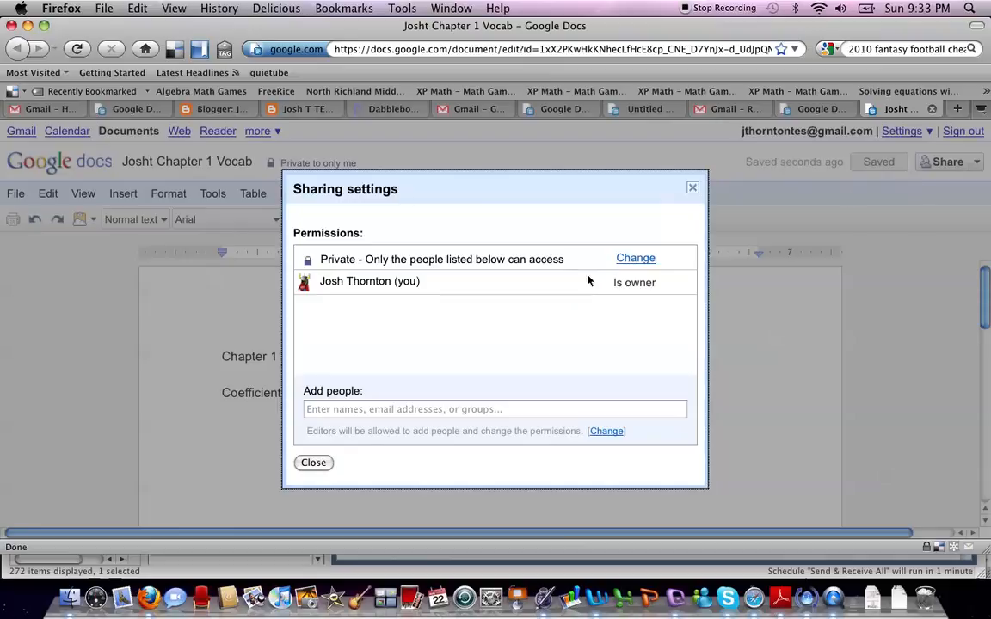
{"action": "left_click", "coordinate": [630, 260]}
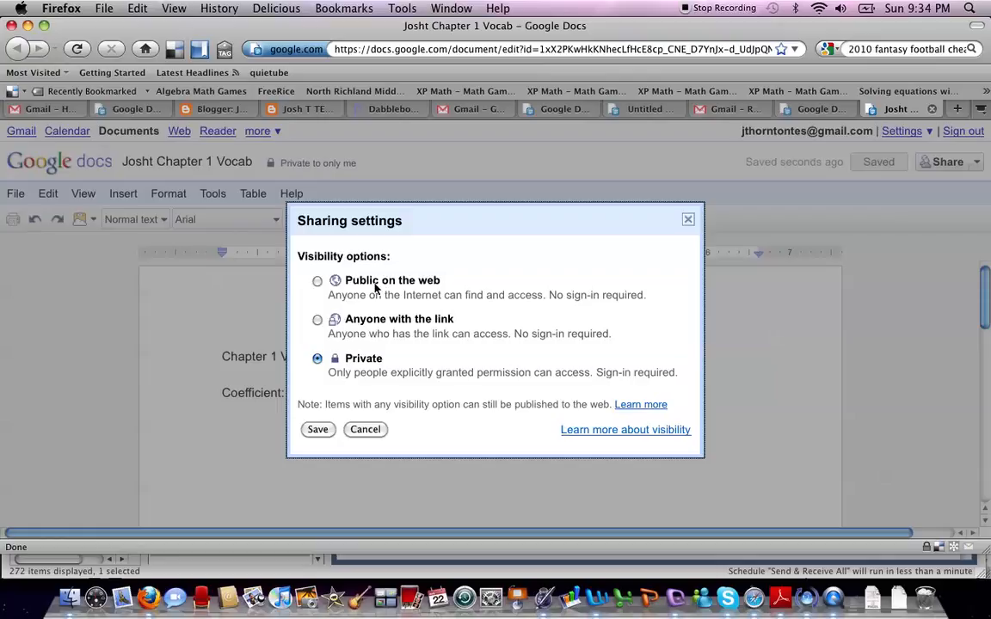
Step: Set visibility to 'Anyone with the link' and save the change
{"action": "left_click", "coordinate": [317, 321]}
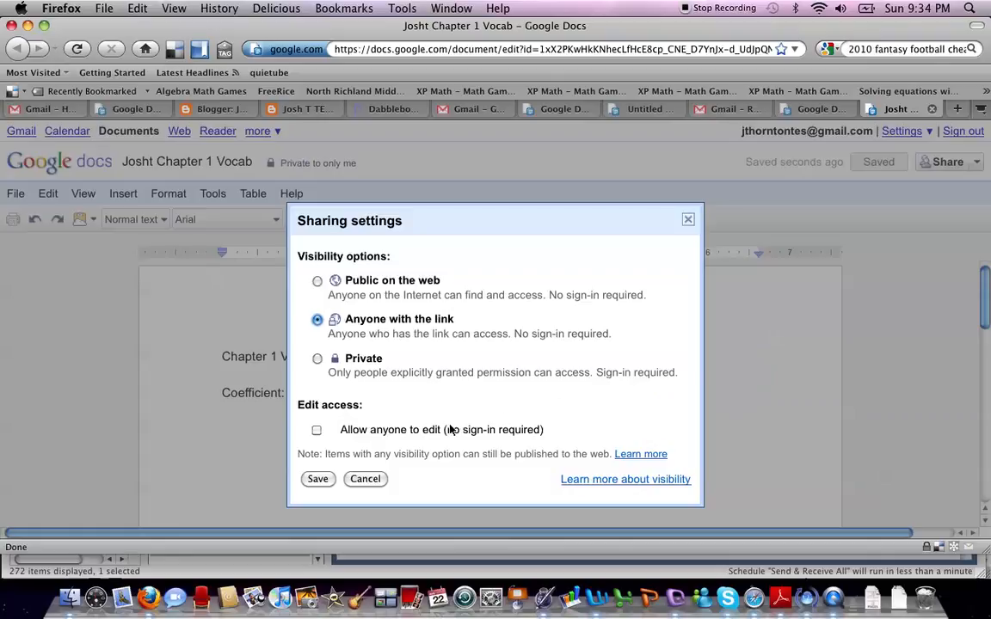
{"action": "left_click", "coordinate": [318, 479]}
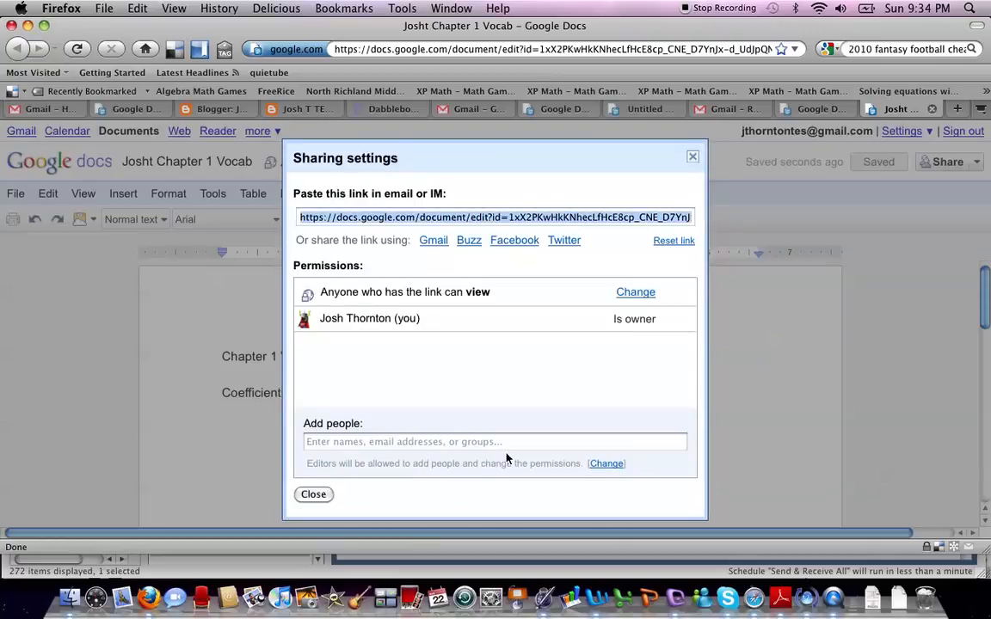
{"action": "left_click", "coordinate": [331, 442]}
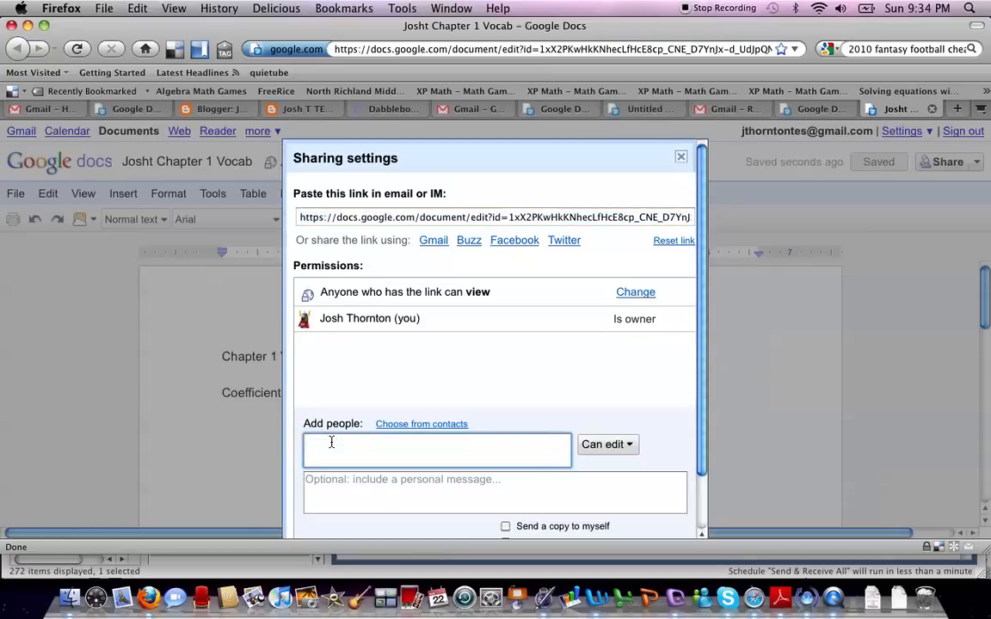
{"action": "type", "text": "k"}
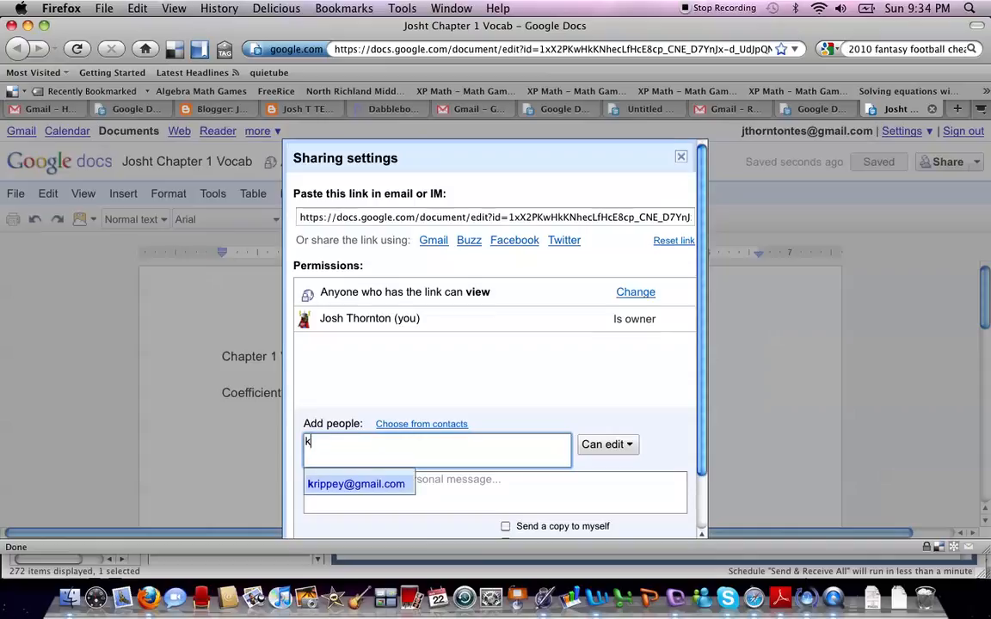
{"action": "type", "text": "r"}
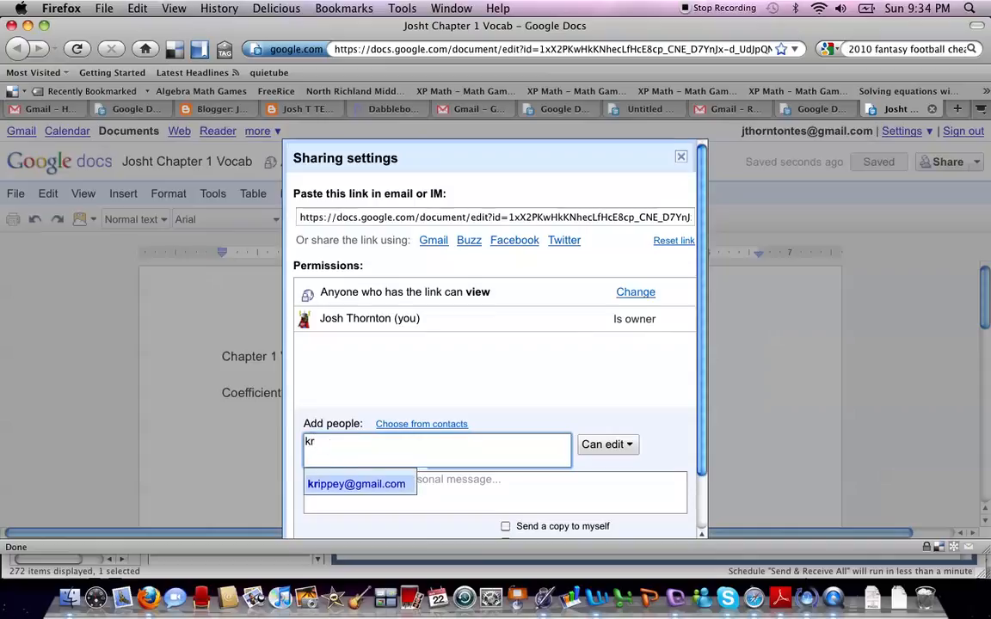
{"action": "left_click", "coordinate": [344, 484]}
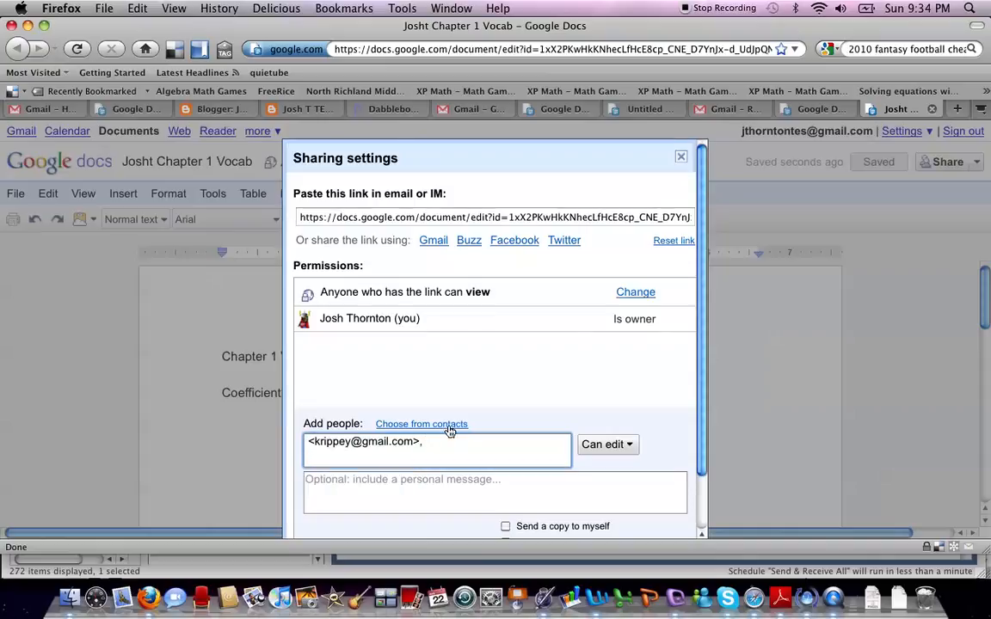
{"action": "left_click", "coordinate": [630, 446]}
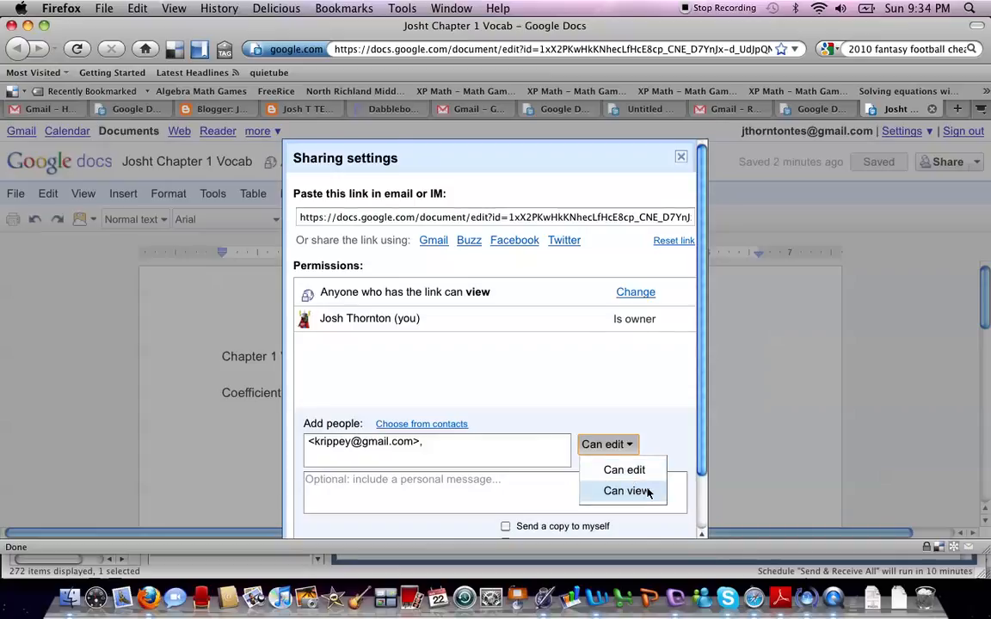
{"action": "left_click", "coordinate": [620, 416]}
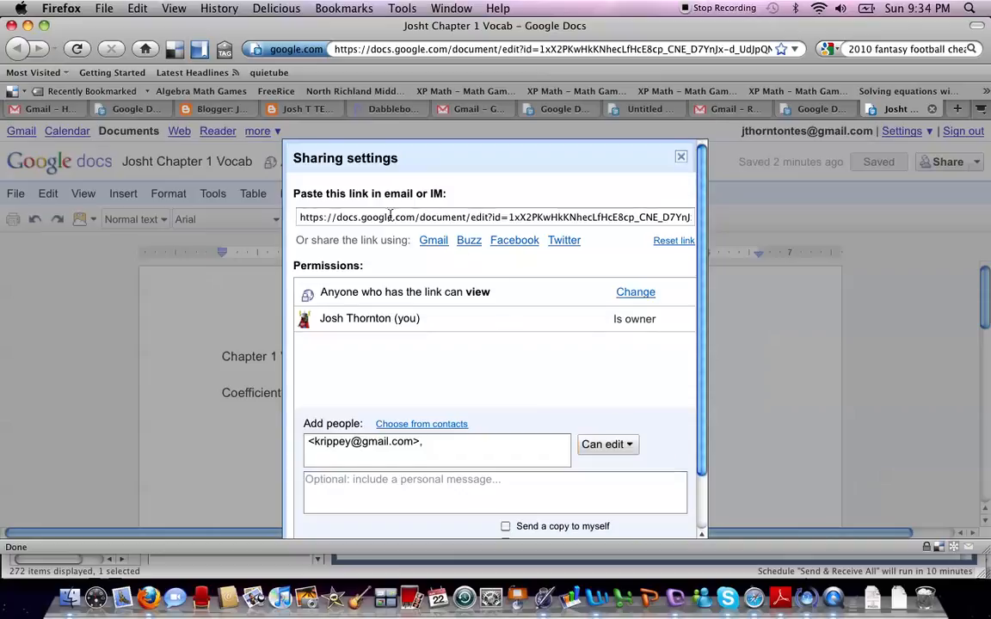
{"action": "left_click", "coordinate": [508, 216]}
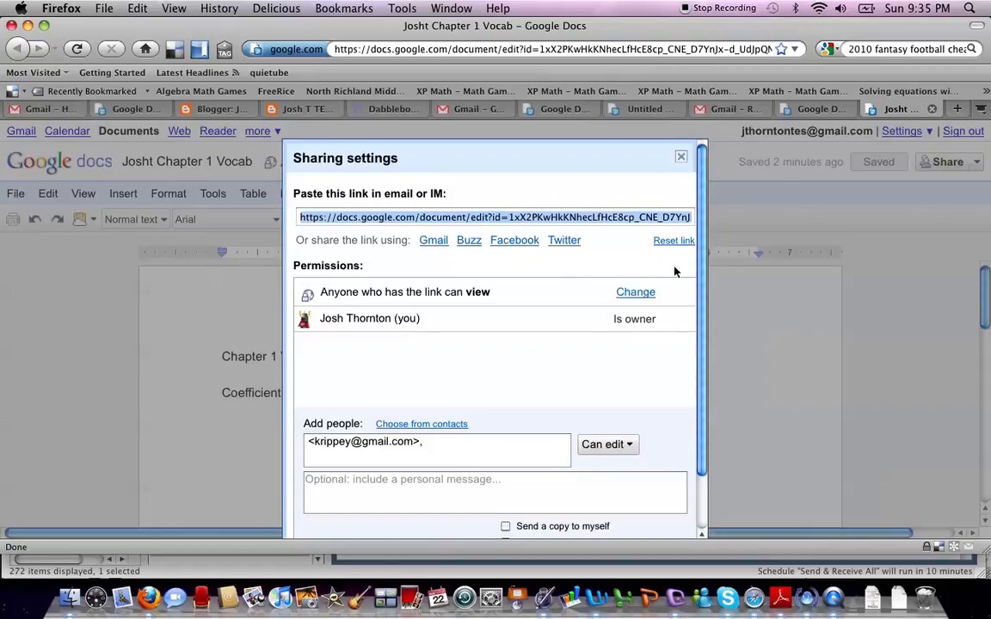
{"action": "left_click_drag", "start_coordinate": [703, 274], "coordinate": [704, 362]}
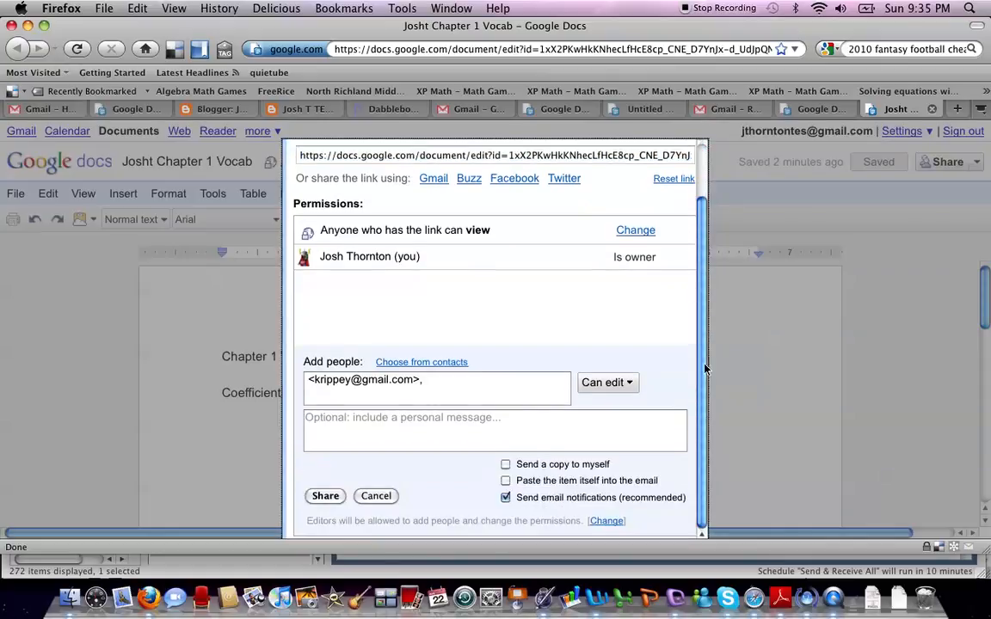
{"action": "left_click", "coordinate": [425, 380]}
{"action": "key", "text": "BackSpace"}
{"action": "key", "text": "BackSpace"}
{"action": "key", "text": "BackSpace"}
{"action": "key", "text": "BackSpace"}
{"action": "key", "text": "BackSpace"}
{"action": "key", "text": "BackSpace"}
{"action": "key", "text": "BackSpace"}
{"action": "key", "text": "BackSpace"}
{"action": "key", "text": "BackSpace"}
{"action": "key", "text": "BackSpace"}
{"action": "key", "text": "BackSpace"}
{"action": "key", "text": "BackSpace"}
{"action": "key", "text": "BackSpace"}
{"action": "key", "text": "BackSpace"}
{"action": "key", "text": "BackSpace"}
{"action": "key", "text": "BackSpace"}
{"action": "key", "text": "BackSpace"}
{"action": "key", "text": "BackSpace"}
{"action": "key", "text": "BackSpace"}
{"action": "key", "text": "BackSpace"}
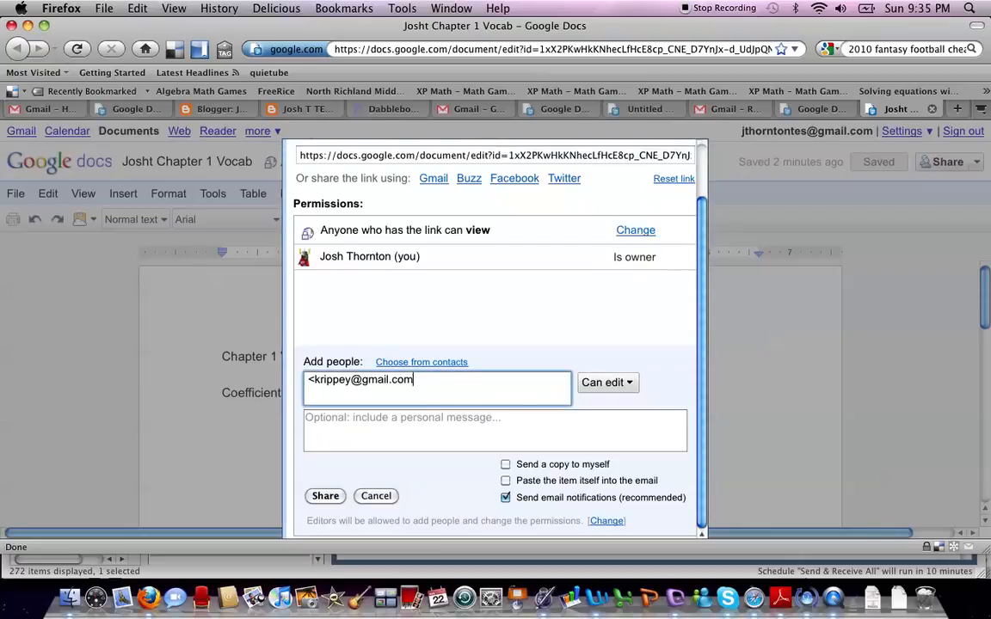
{"action": "key", "text": "BackSpace"}
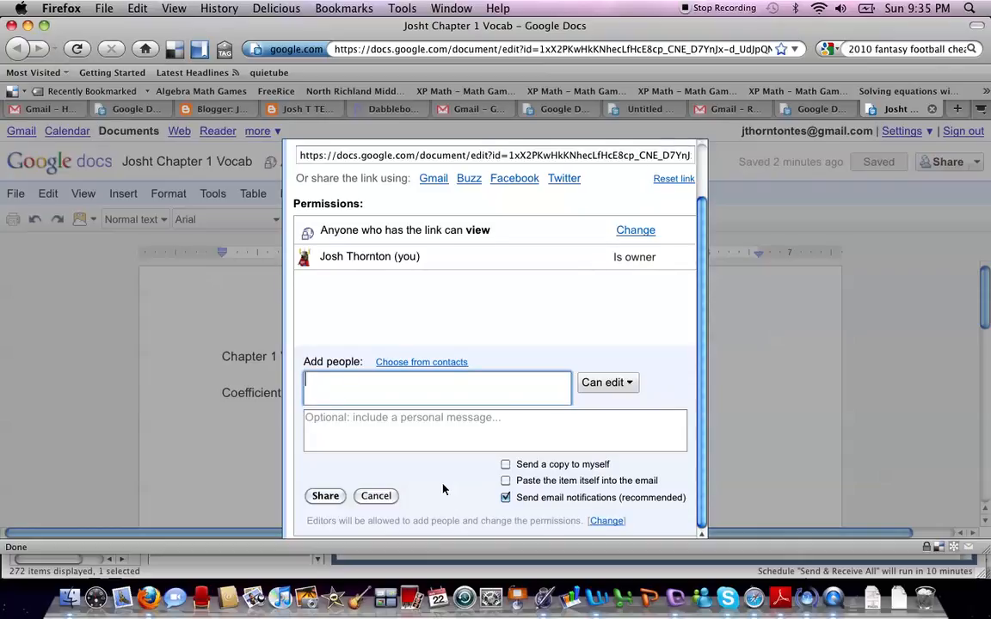
{"action": "left_click", "coordinate": [336, 499]}
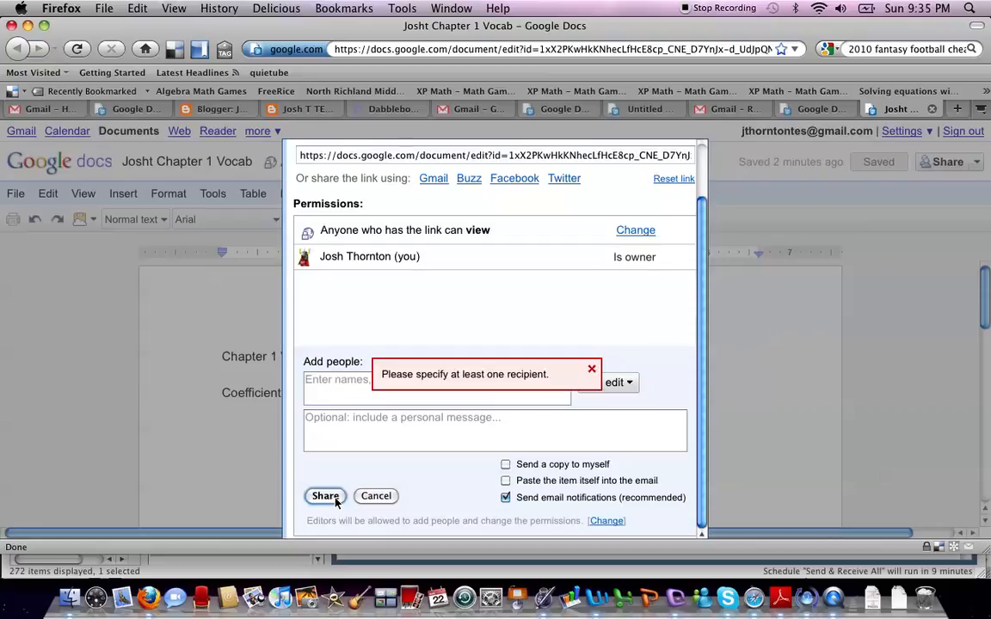
Step: Add the suggested collaborator's address in Add people, share the document, and close sharing settings
{"action": "left_click", "coordinate": [589, 370]}
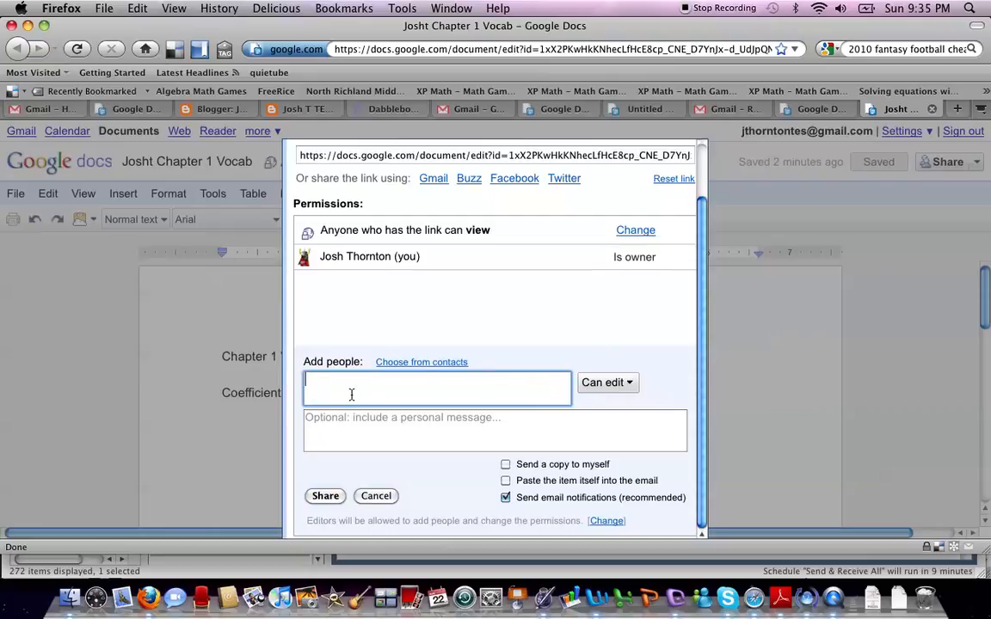
{"action": "type", "text": "jth"}
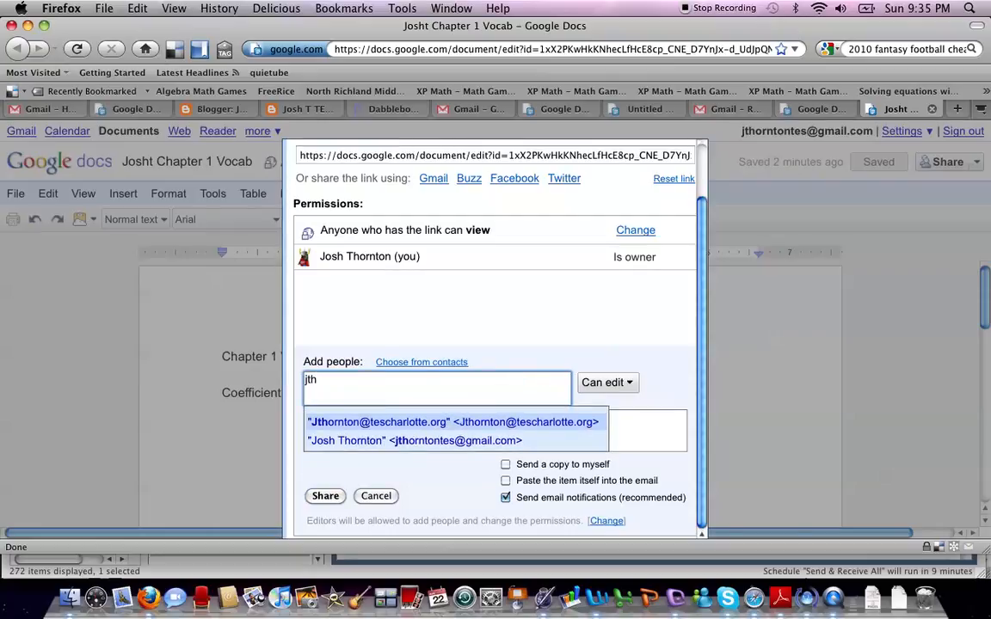
{"action": "left_click", "coordinate": [400, 441]}
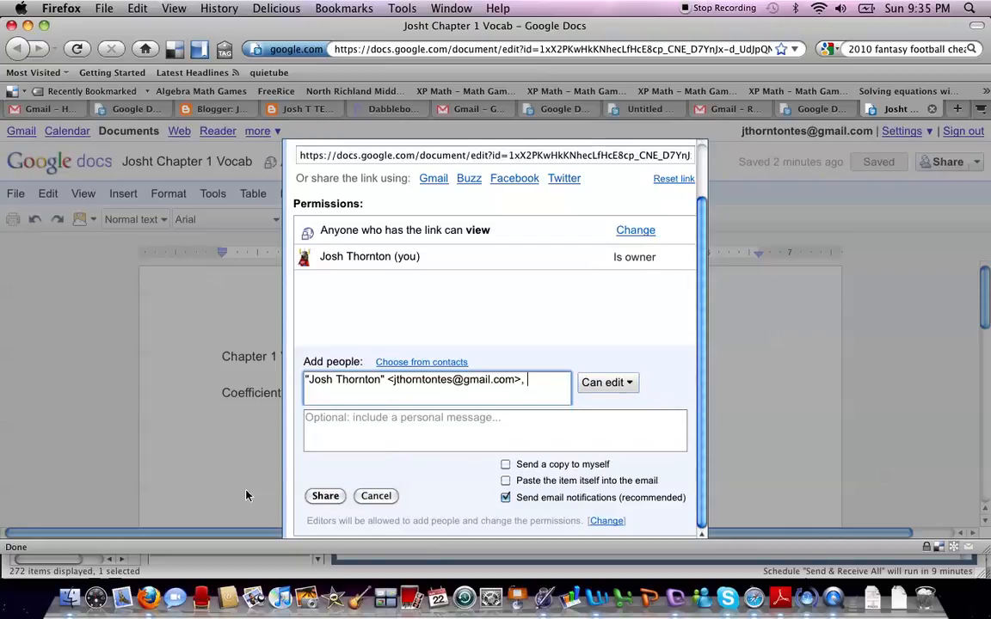
{"action": "left_click", "coordinate": [325, 499]}
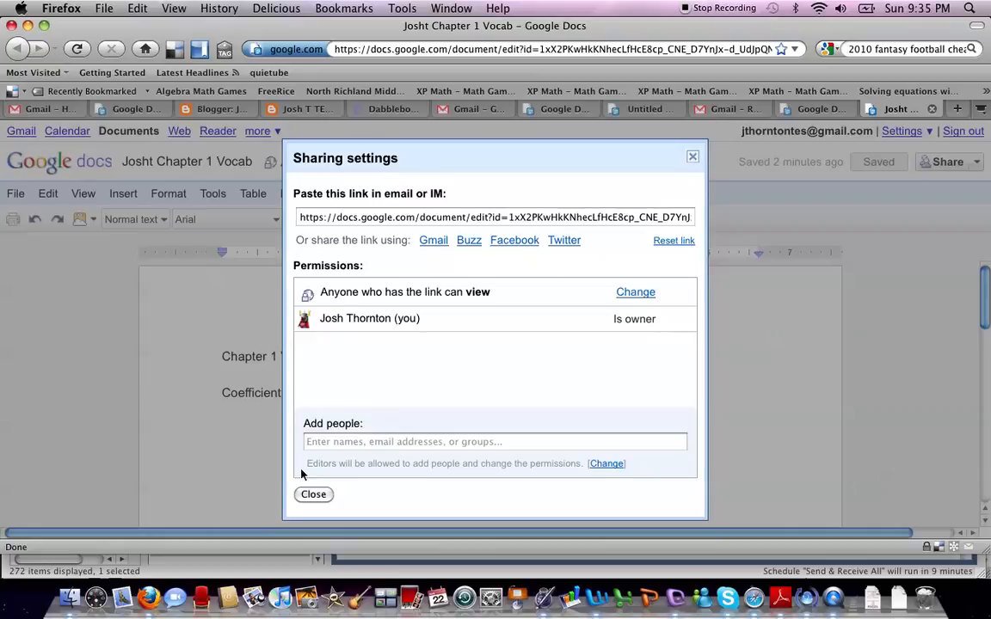
{"action": "left_click", "coordinate": [313, 495]}
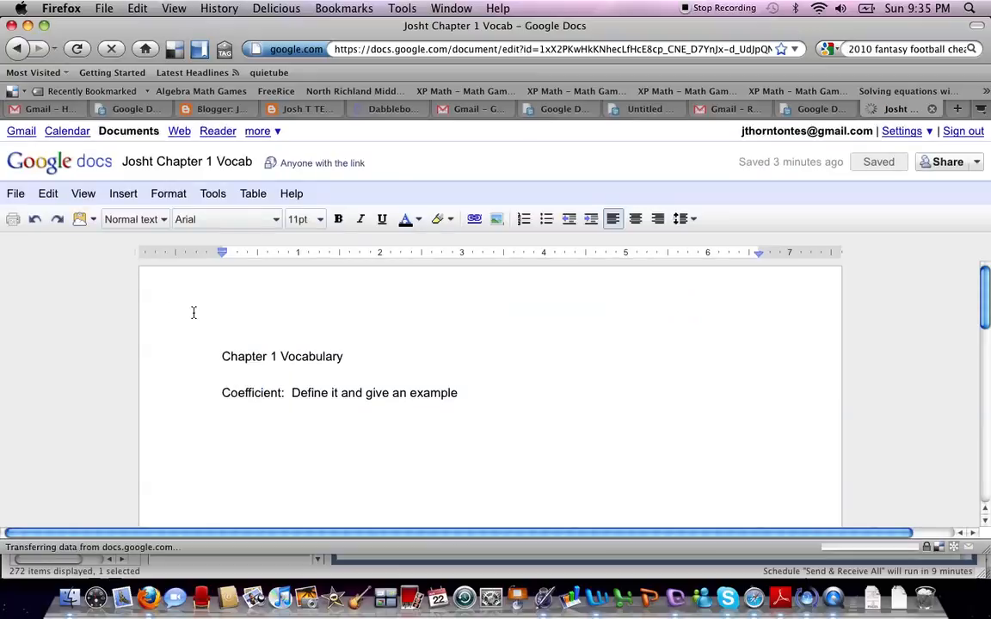